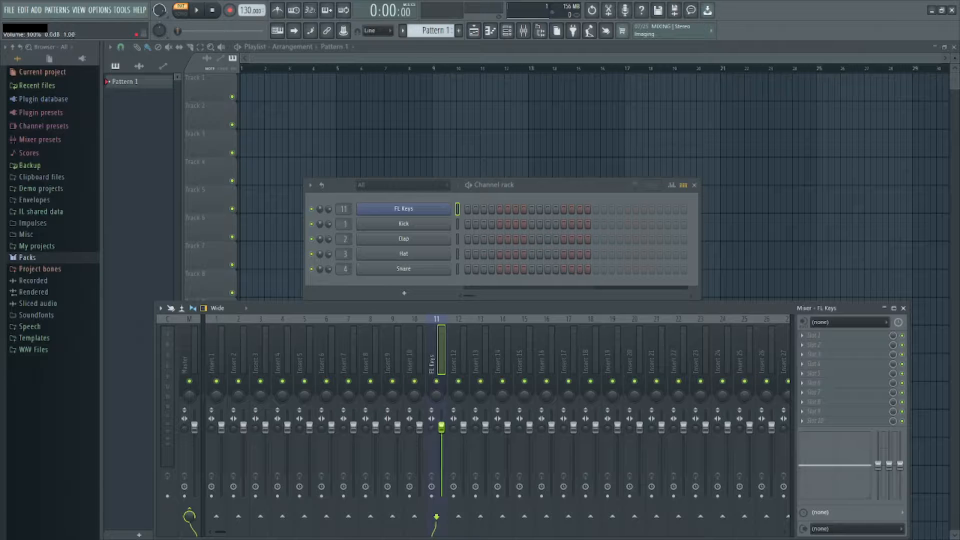
Step: Link the volume fader of the FL Keys mixer track to a control on the MIDI controller
right_click(442, 428)
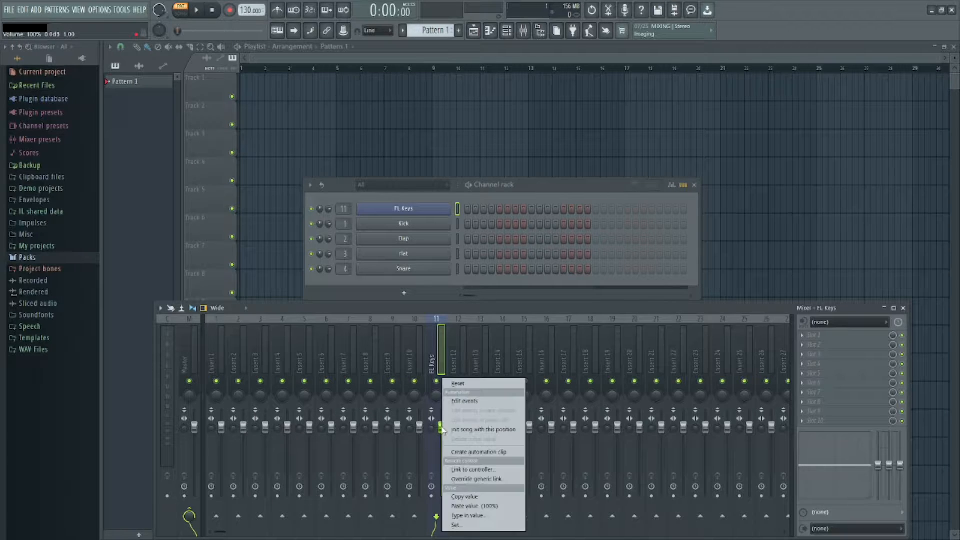
left_click(466, 470)
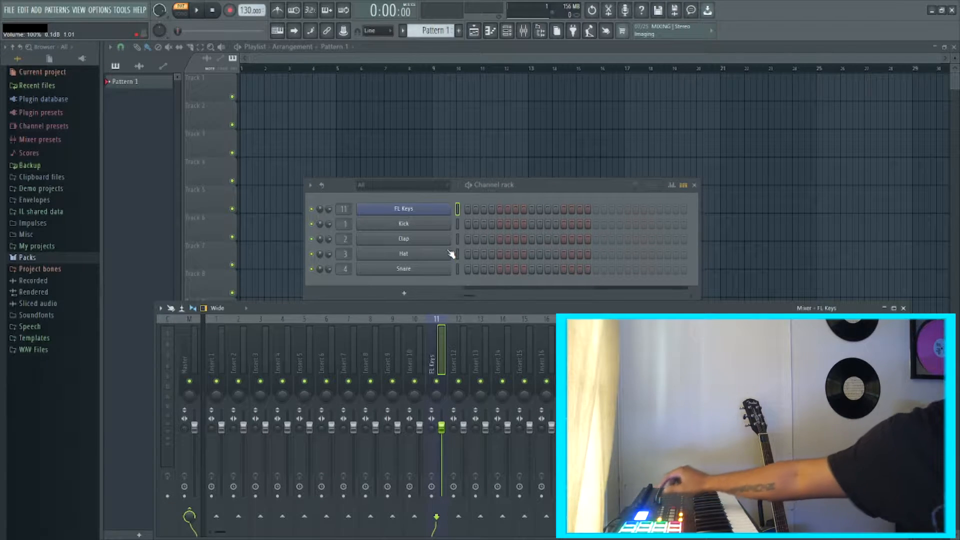
right_click(438, 399)
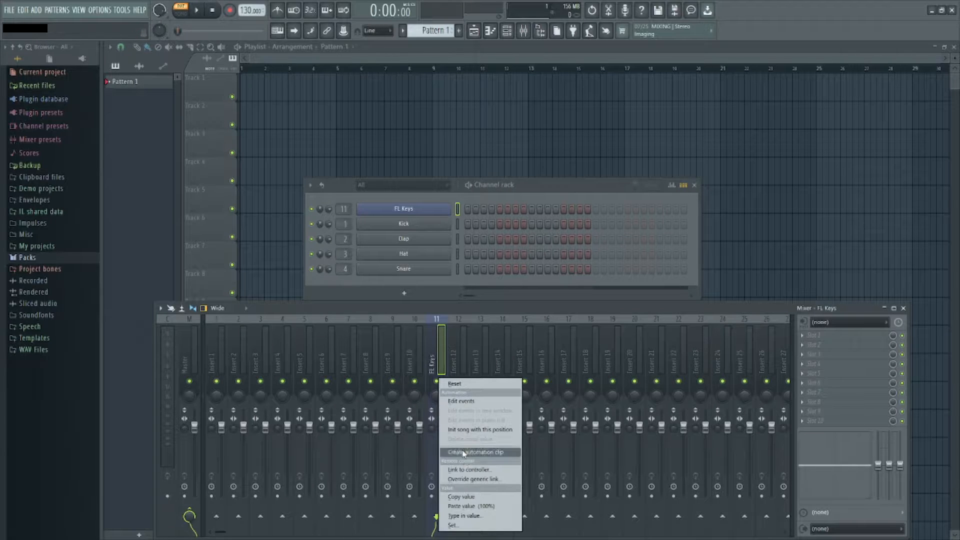
left_click(466, 469)
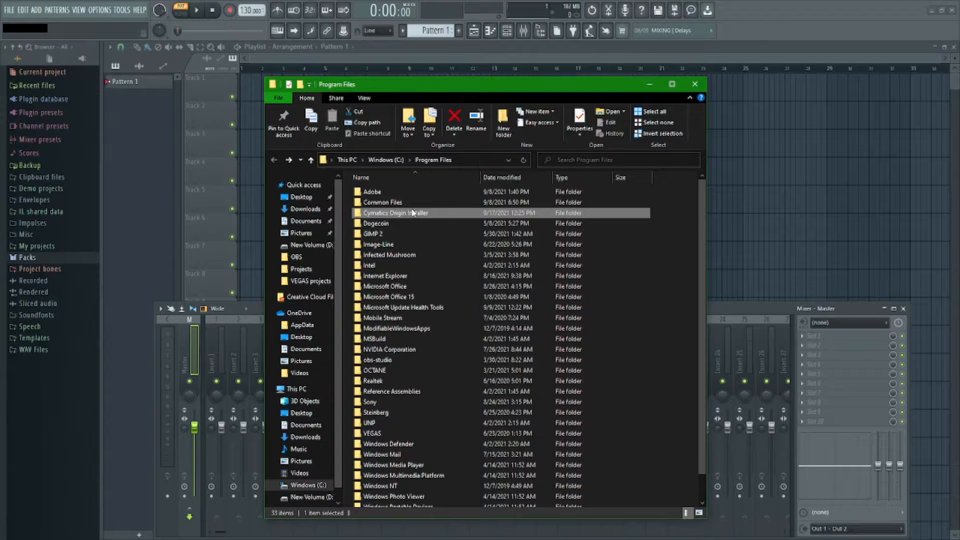
Step: Open the Cymatics Origin Installer folder in Program Files and launch the installer inside it
double_click(413, 214)
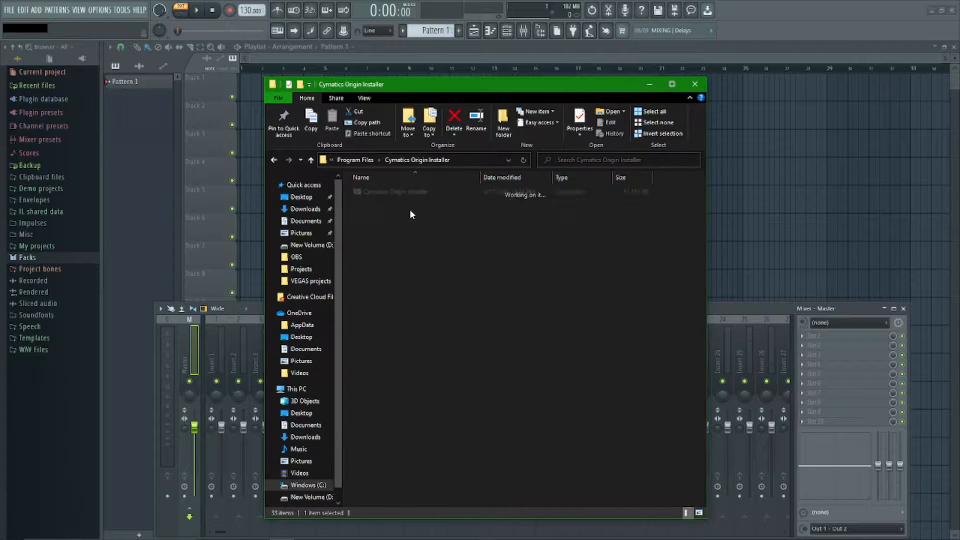
double_click(399, 193)
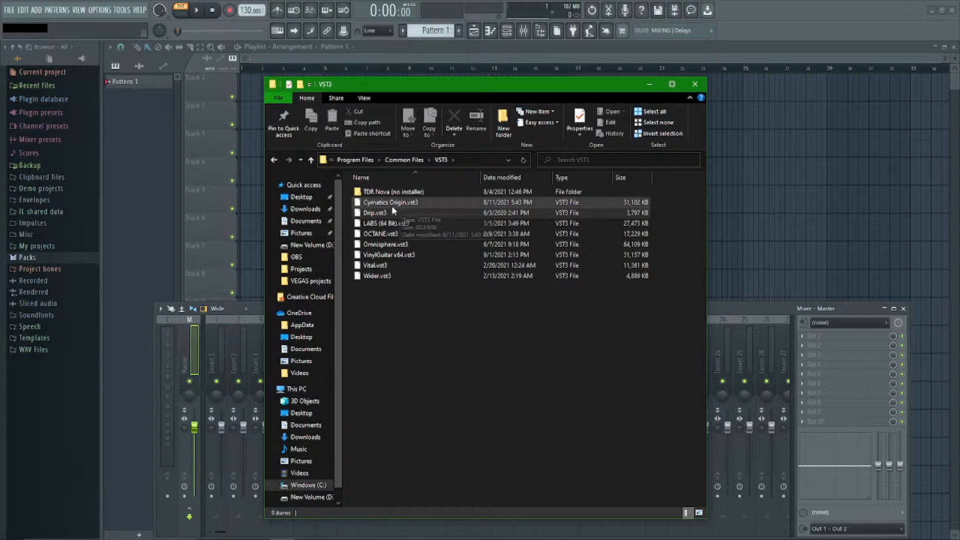
Step: Open the plugin manager, review the plugin search paths and scan for newly installed plugins
left_click(37, 10)
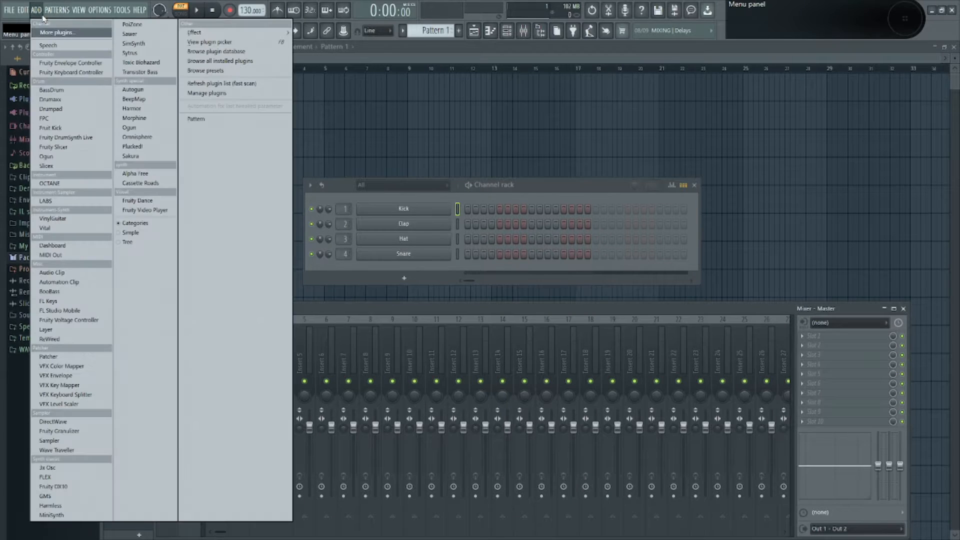
left_click(53, 33)
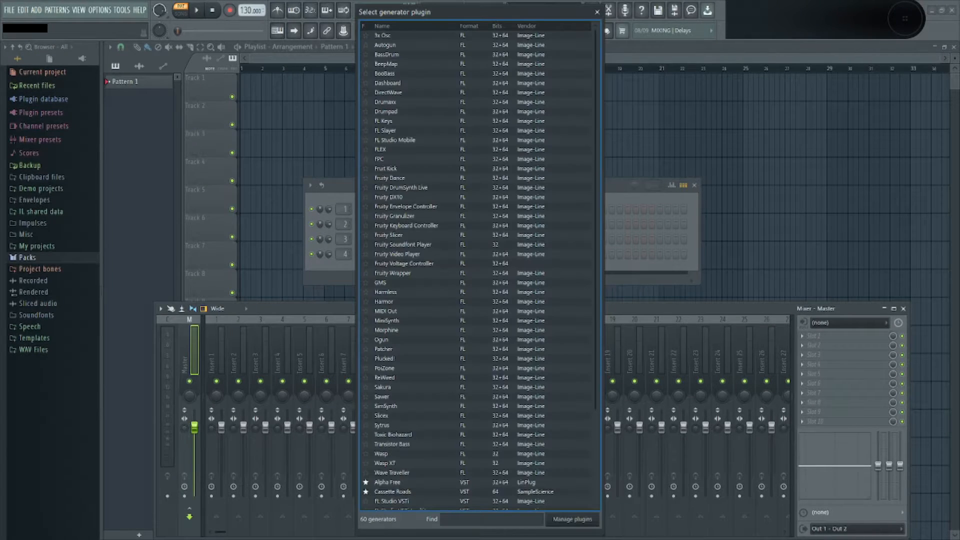
left_click(572, 519)
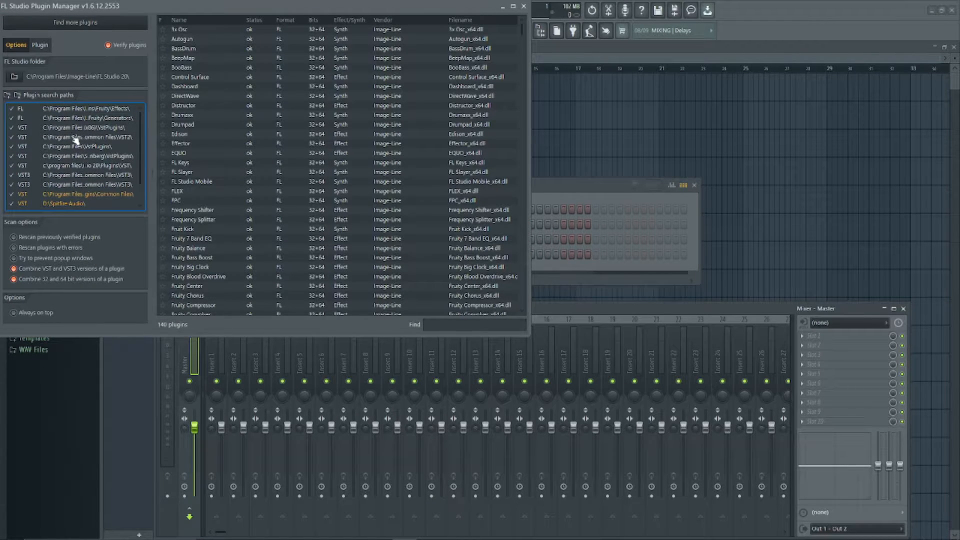
scroll(56, 197, "down", 2)
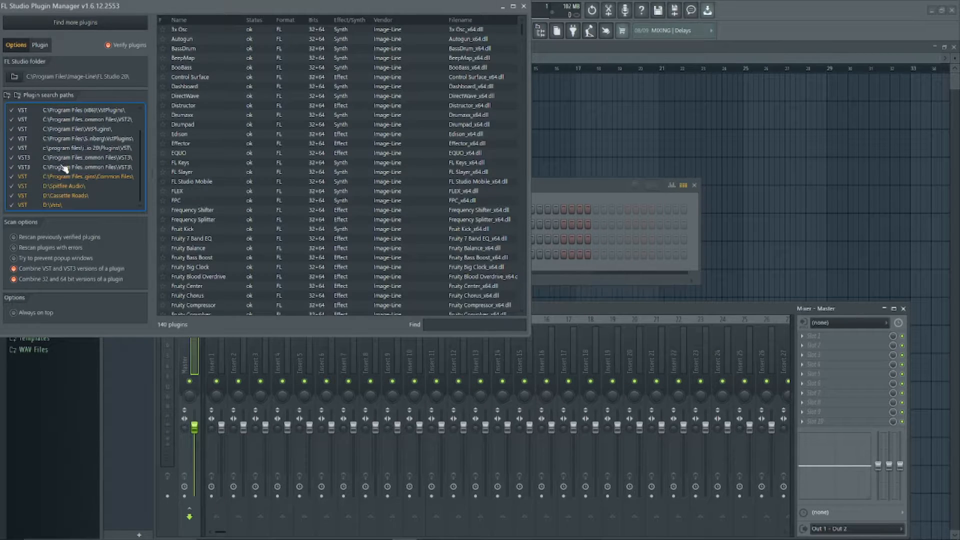
scroll(75, 165, "up", 2)
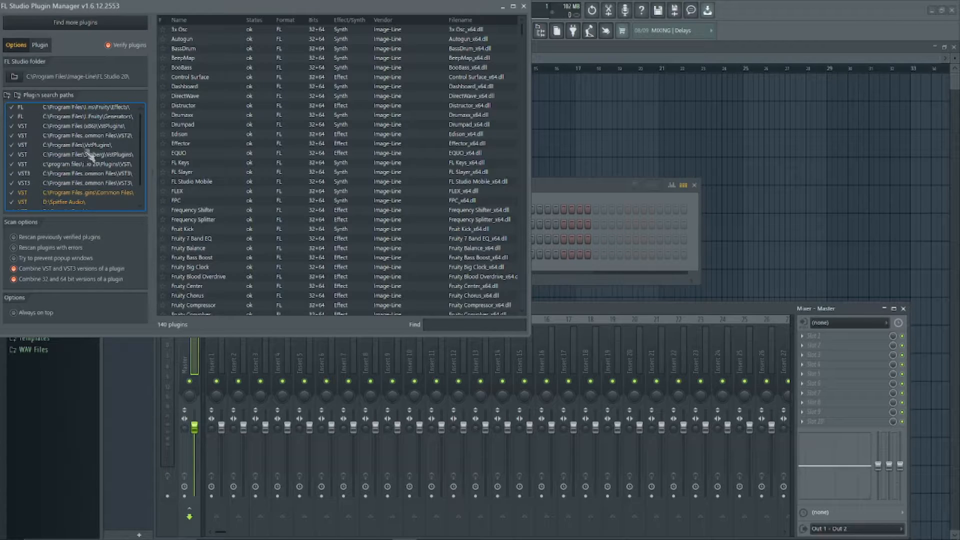
left_click(86, 28)
Step: Find the scanned plugins matching "ori", mark the VST3 version of Cymatics Origin as a favorite and close the plugin manager
left_click(444, 328)
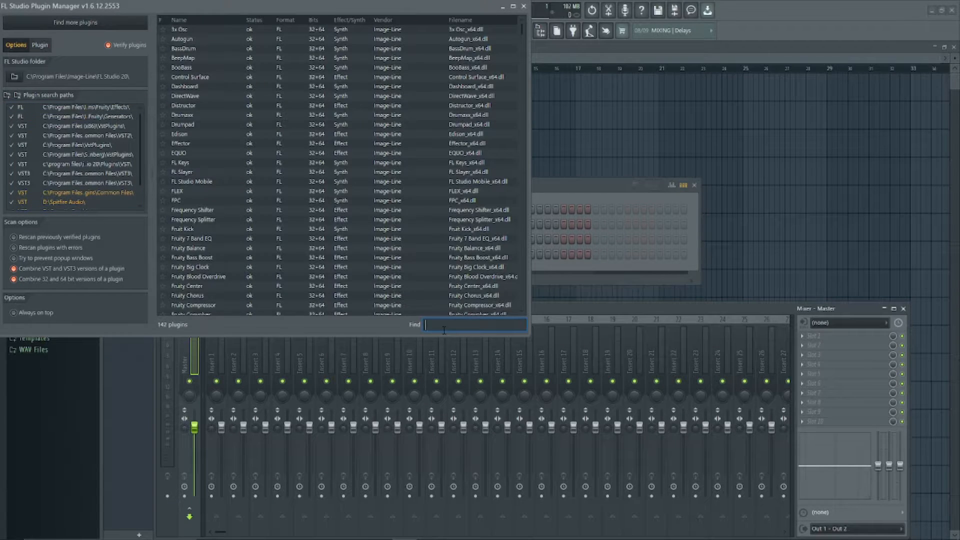
type("or")
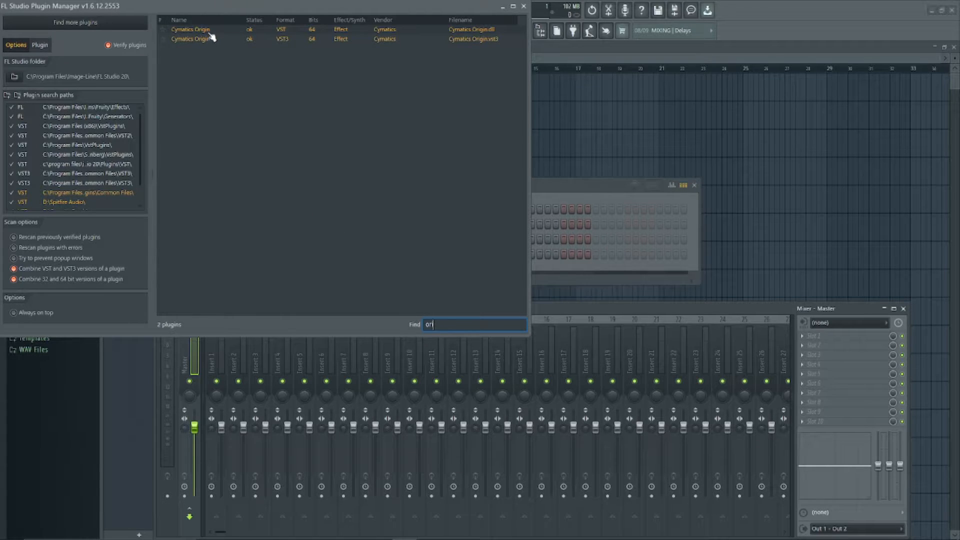
type("i")
left_click_drag(176, 40, 259, 50)
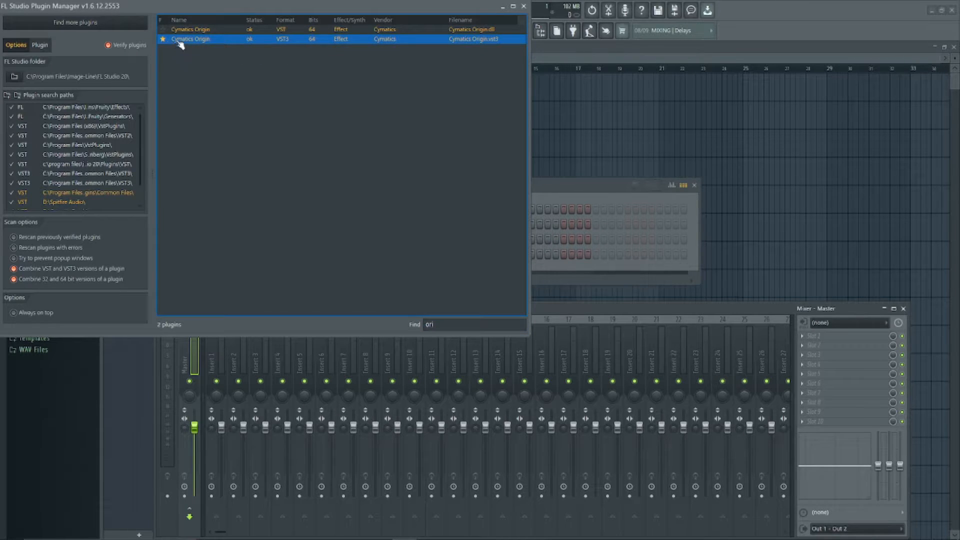
left_click(525, 7)
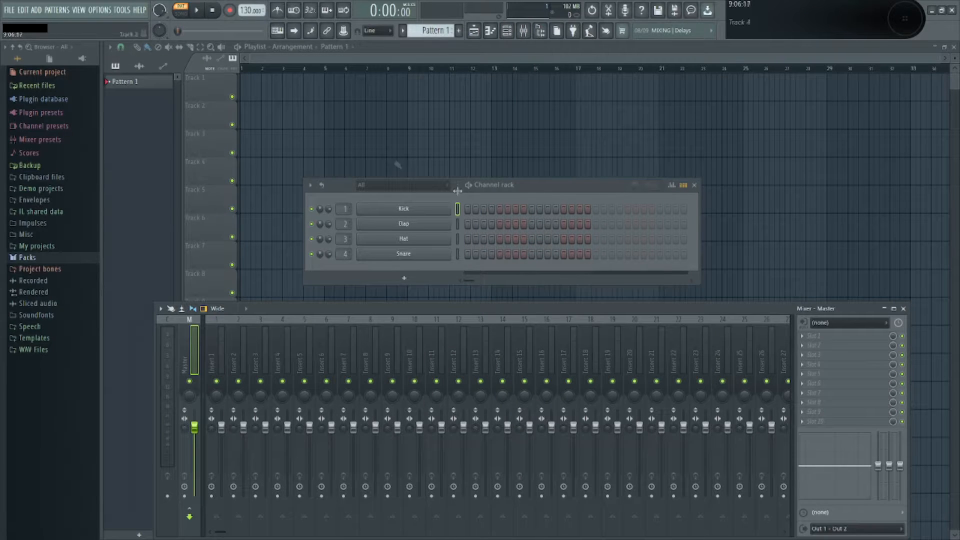
Step: Load the Cymatics Origin effect into slot 1 of the Master mixer track
left_click(816, 341)
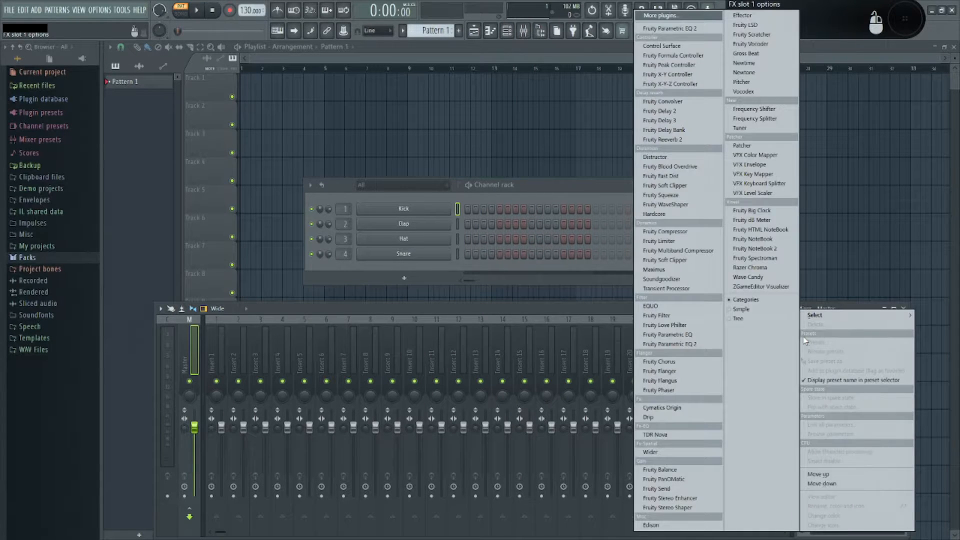
mouse_move(811, 318)
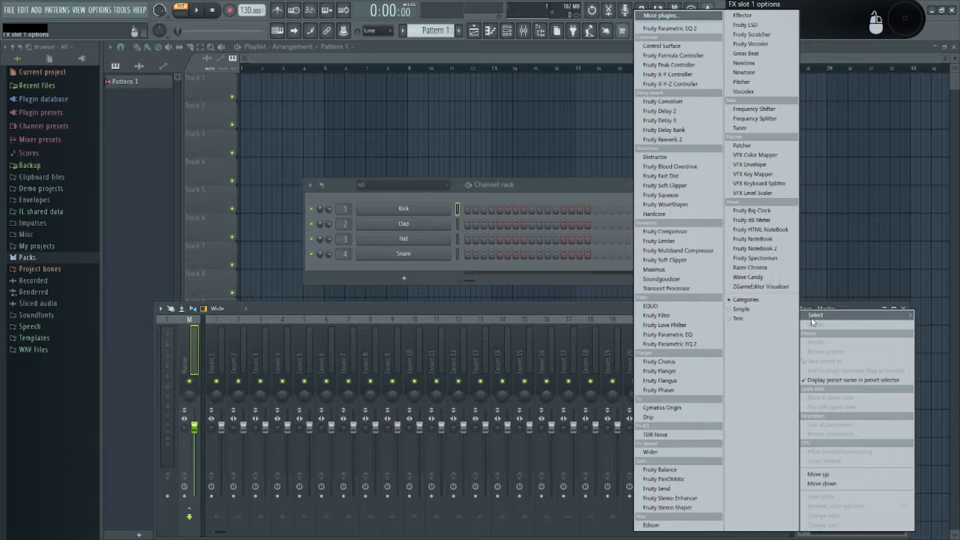
left_click(680, 410)
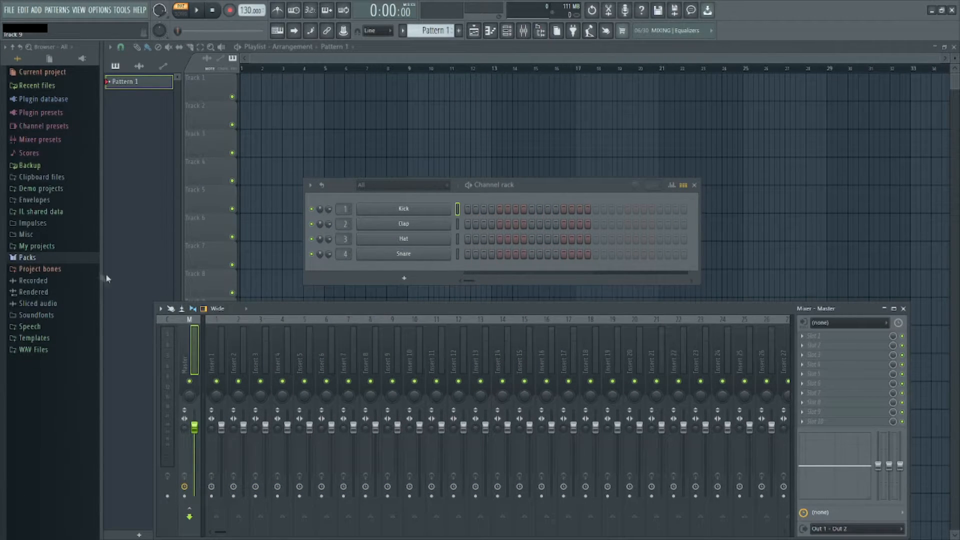
Step: Open the browser's Packs folder in Windows File Explorer
right_click(37, 260)
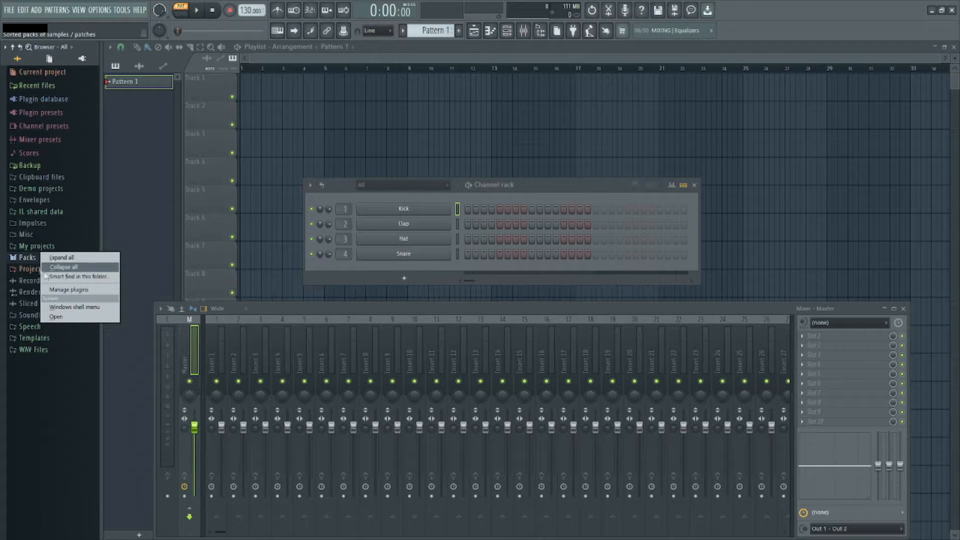
left_click(77, 307)
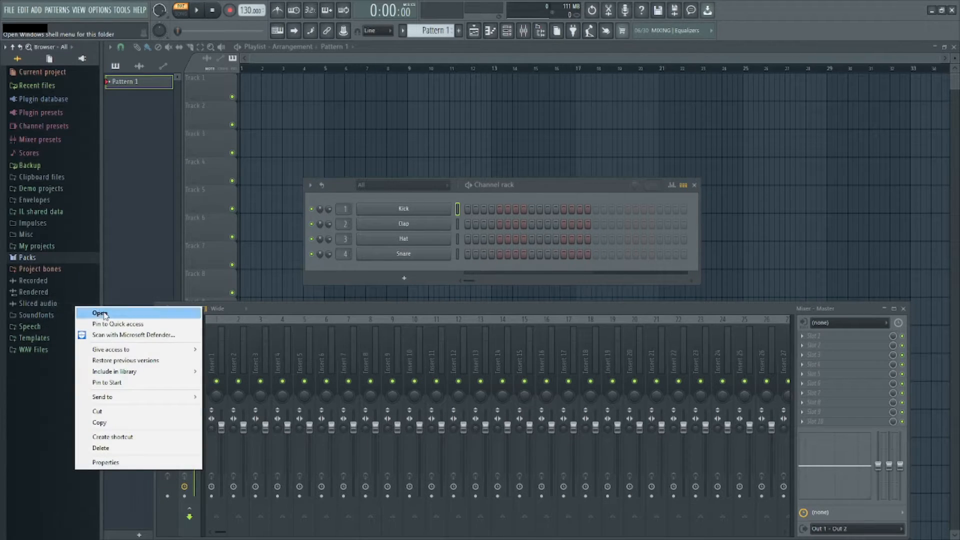
left_click(102, 313)
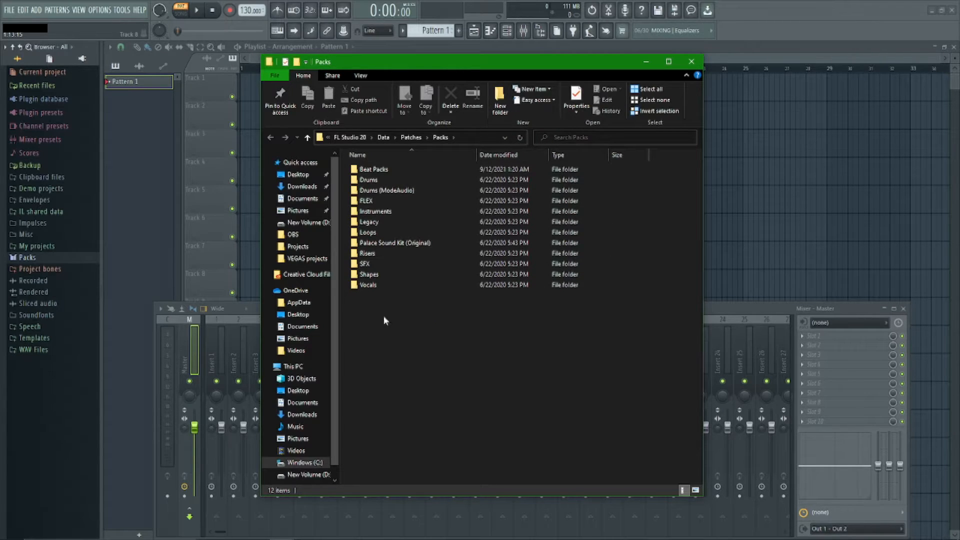
Step: Create a new folder named BVKER inside the Beat Packs folder
double_click(385, 172)
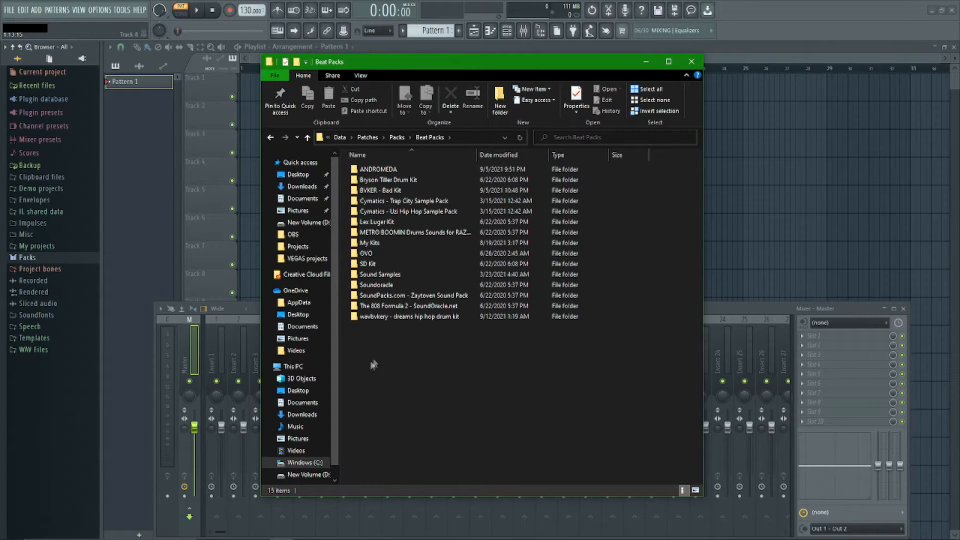
left_click(501, 106)
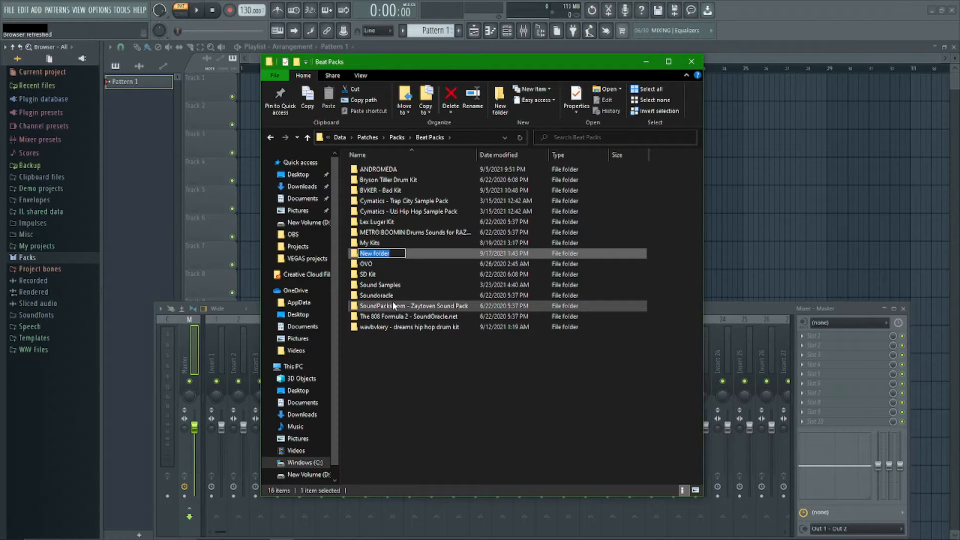
type("8")
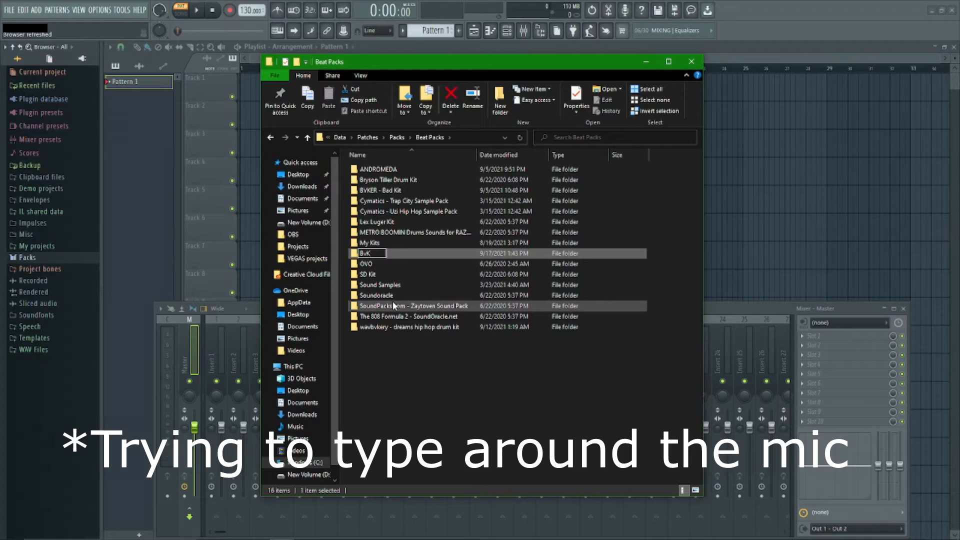
type("VKER")
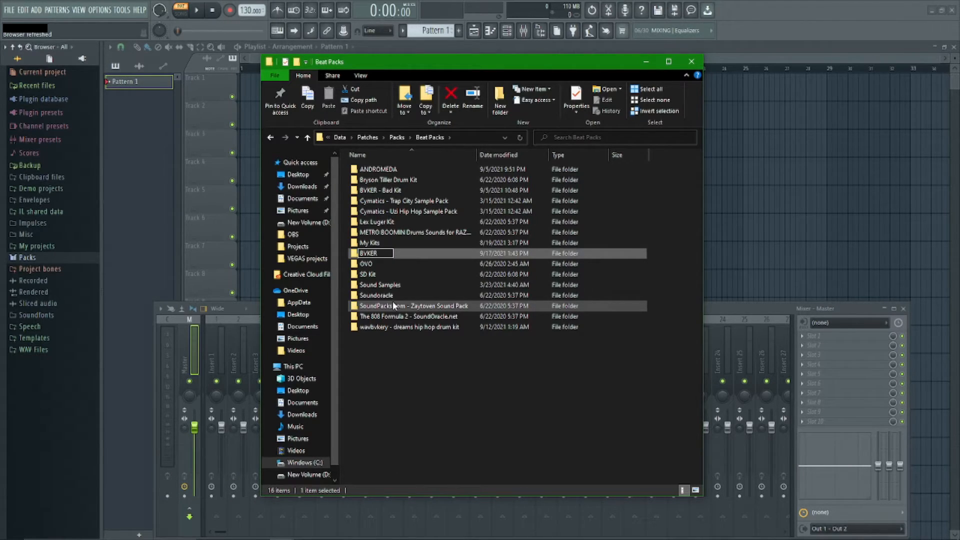
key("Return")
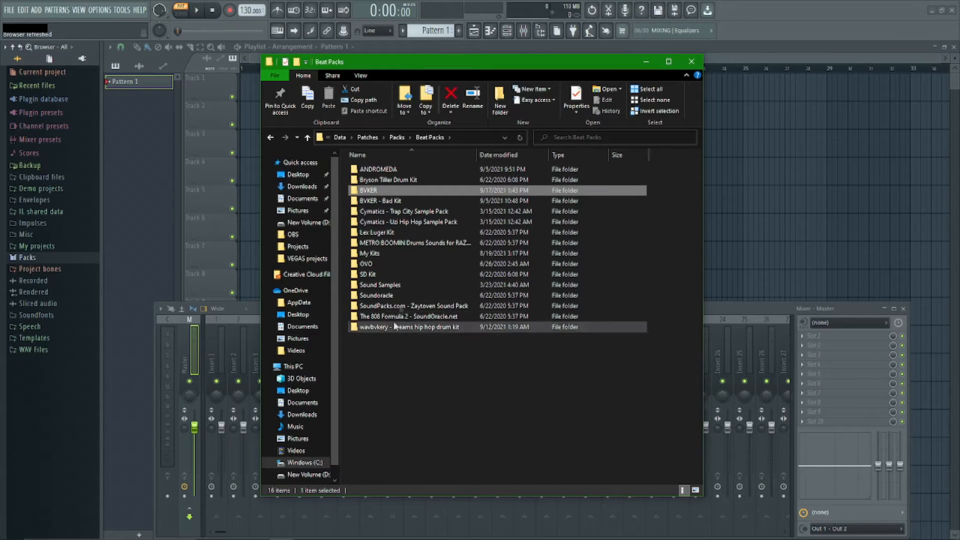
Step: Move the "BVKER - Bad Kit" and "wavbvkery - dreams hip hop drum kit" folders into the BVKER folder
left_click_drag(378, 201, 373, 191)
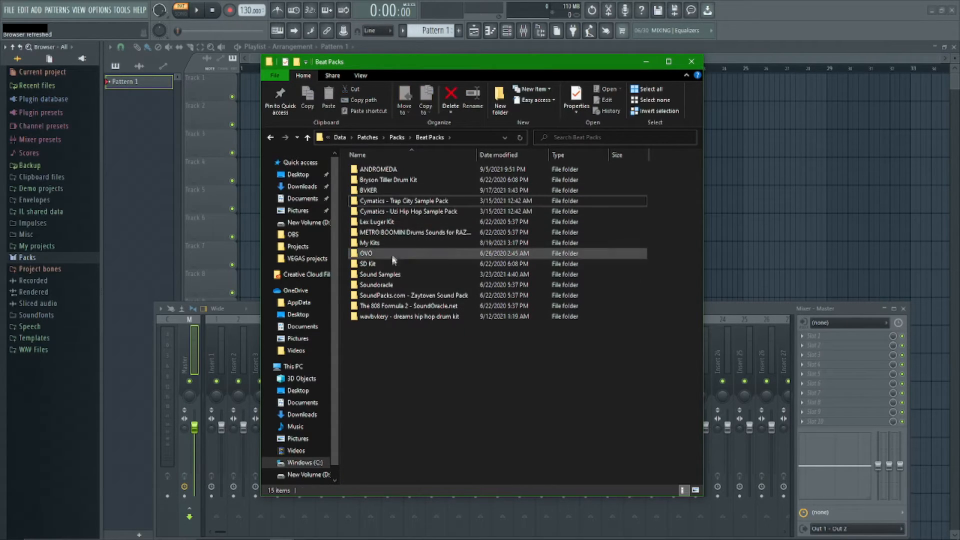
left_click(375, 319)
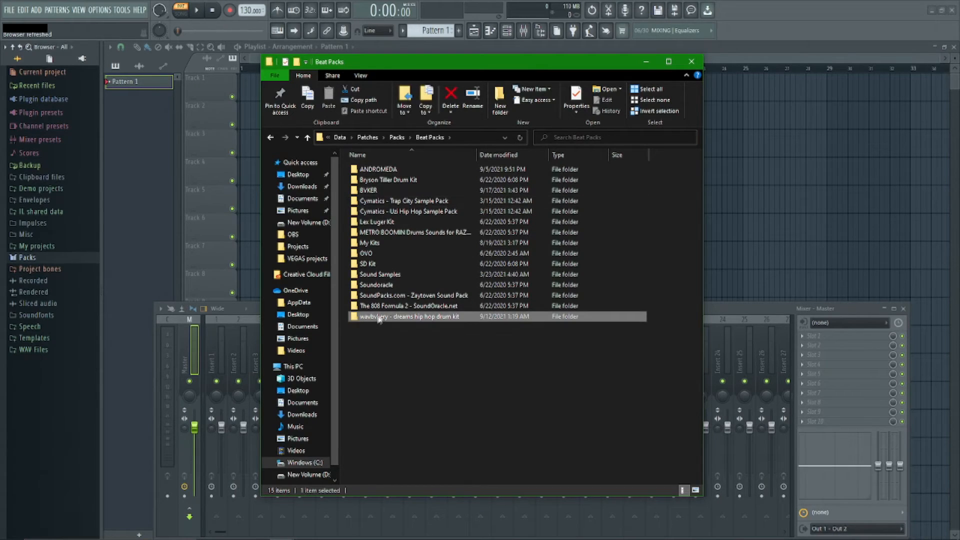
left_click_drag(378, 320, 372, 191)
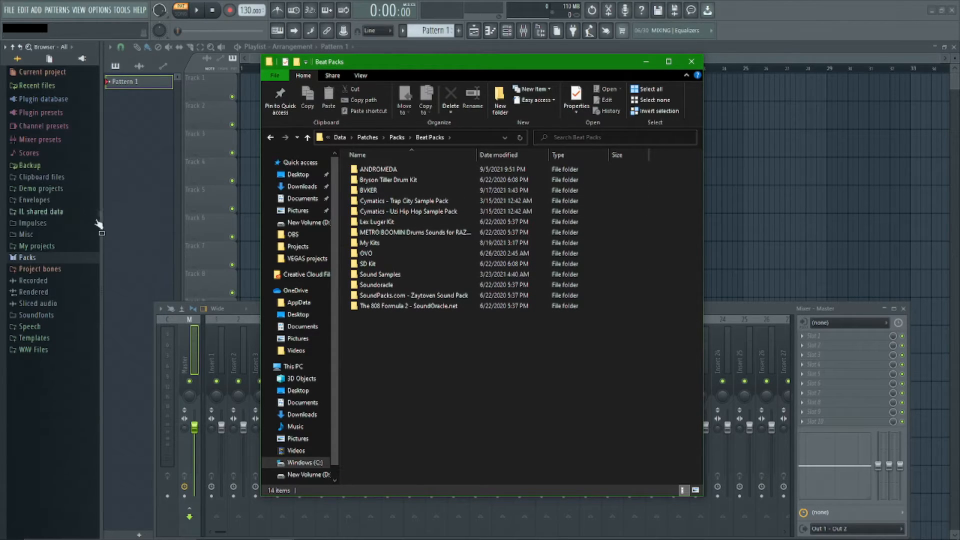
Step: Expand Packs, Beat Packs and BVKER in the FL Studio browser to view the kits inside
left_click(28, 257)
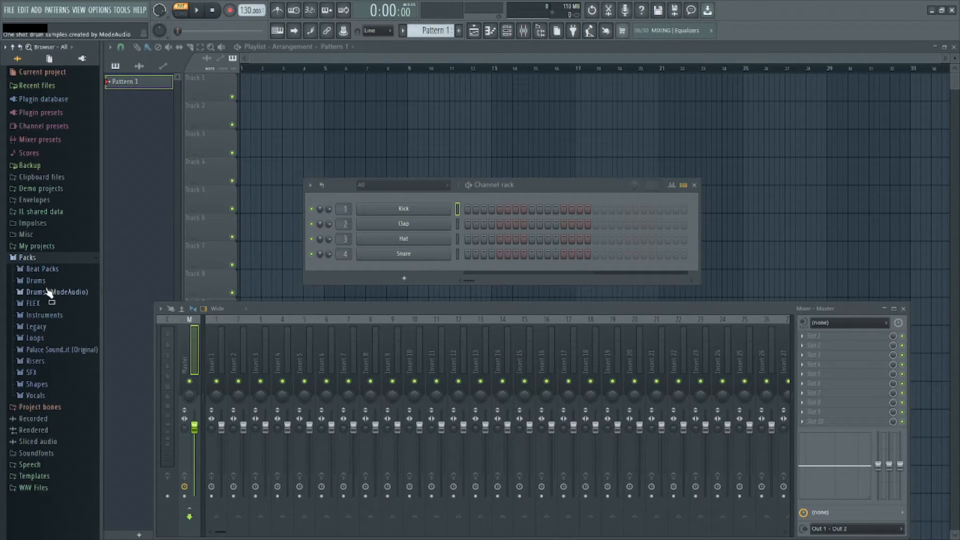
left_click(51, 270)
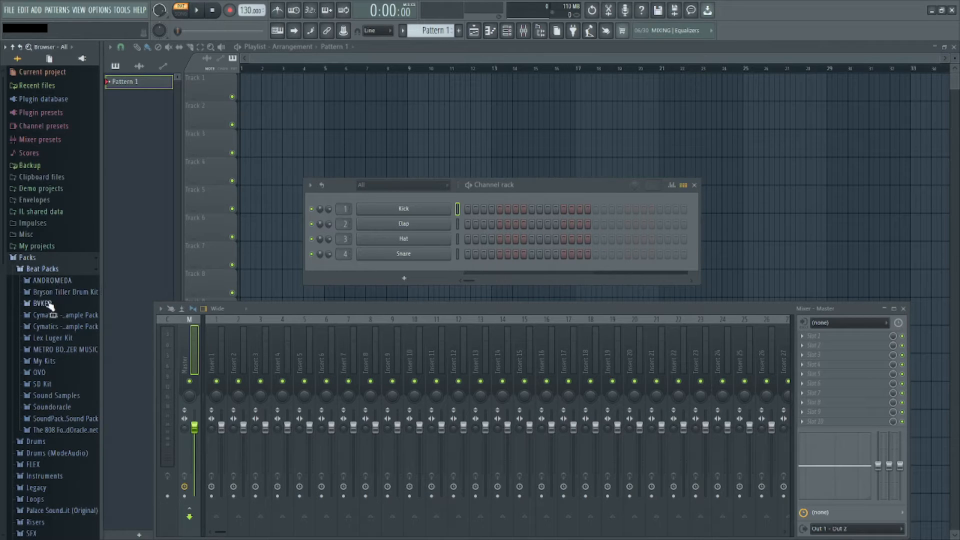
left_click(49, 304)
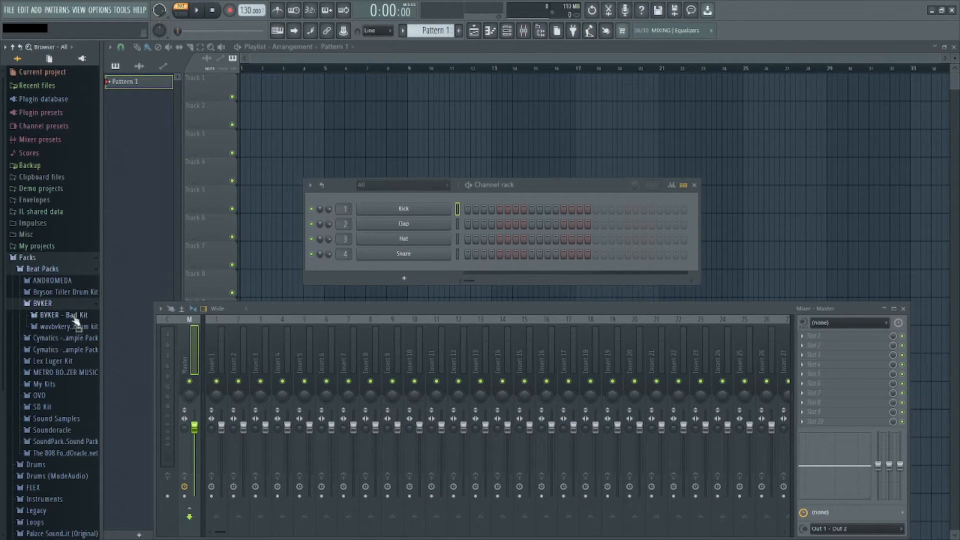